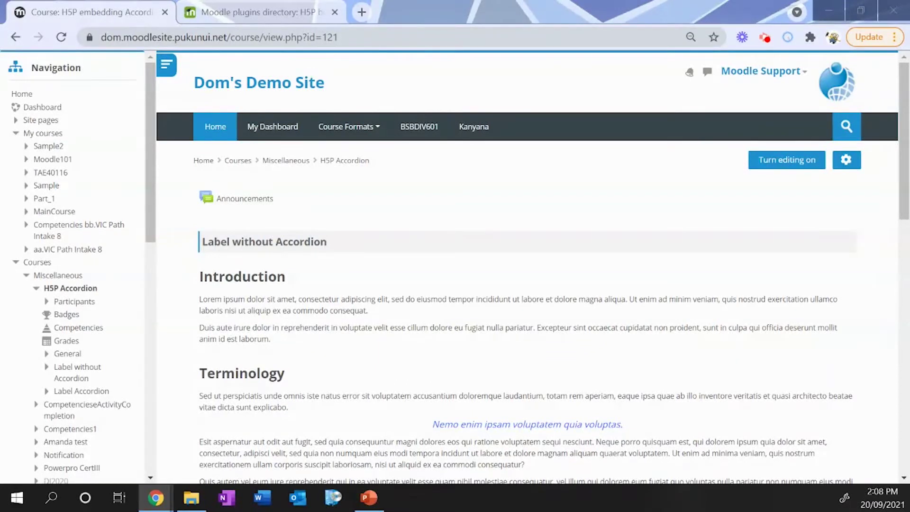
# - Scroll down the course page to compare the Label without Accordion and Label Accordion sections
pyautogui.scroll(-7, 237, 267)
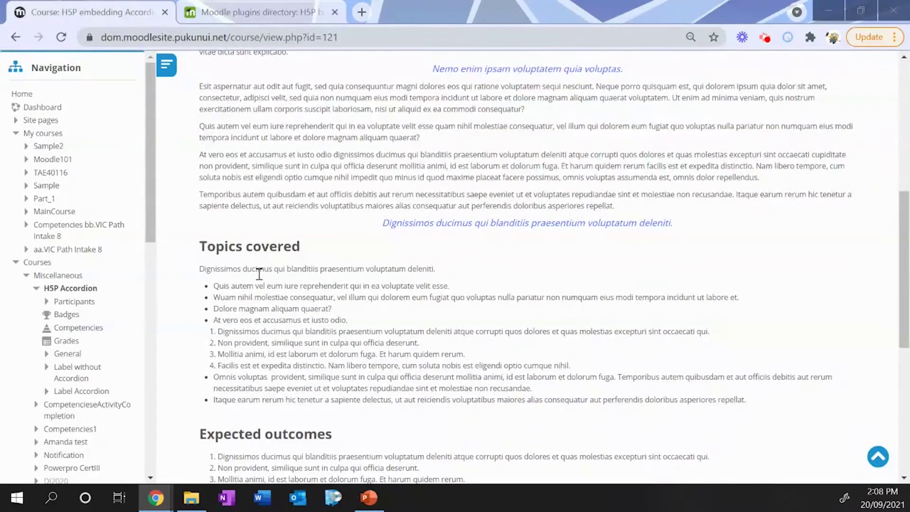
pyautogui.scroll(-1, 260, 274)
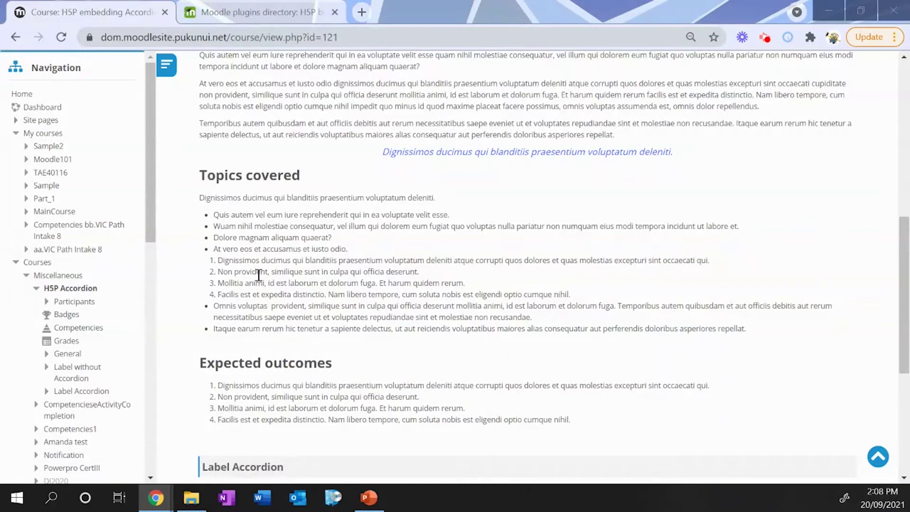
pyautogui.scroll(-3, 324, 301)
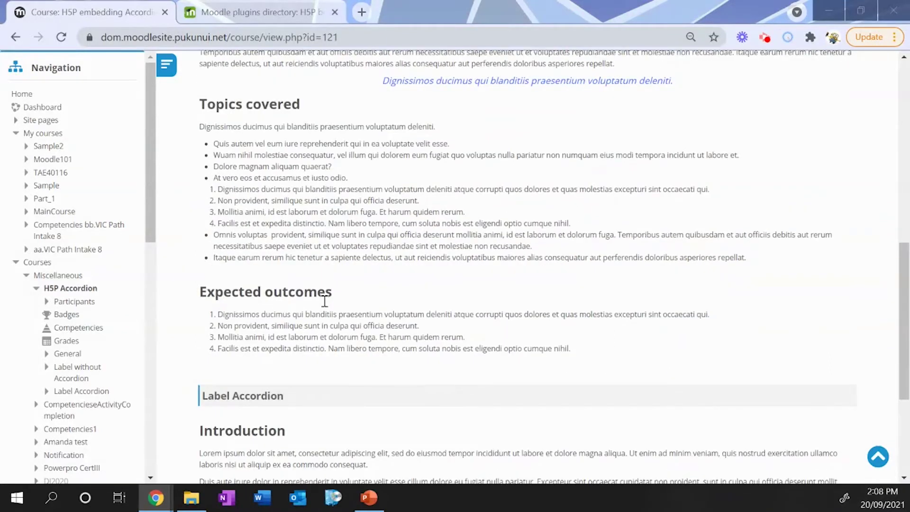
pyautogui.scroll(-1, 324, 301)
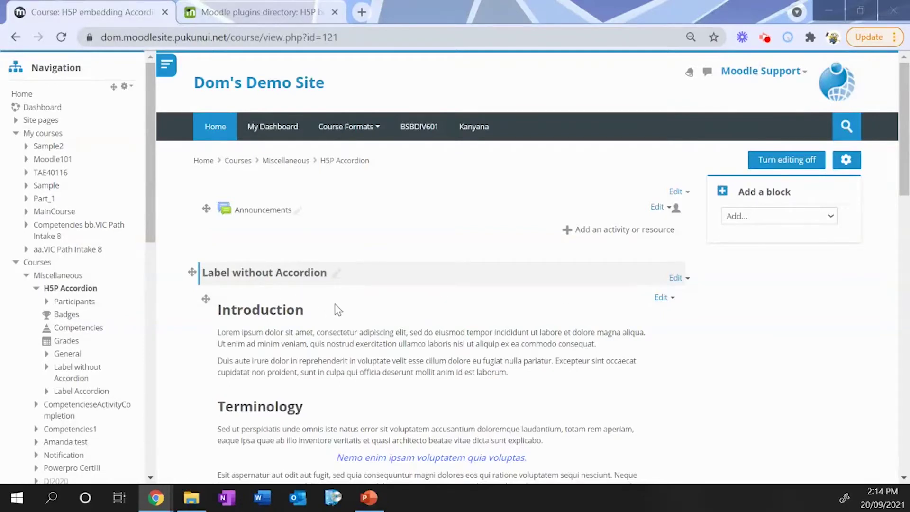
# - Expand the Expected outcomes, Topics covered and Terminology panels, then view the H5P button plugin page
pyautogui.scroll(-2, 338, 309)
pyautogui.scroll(-10, 338, 309)
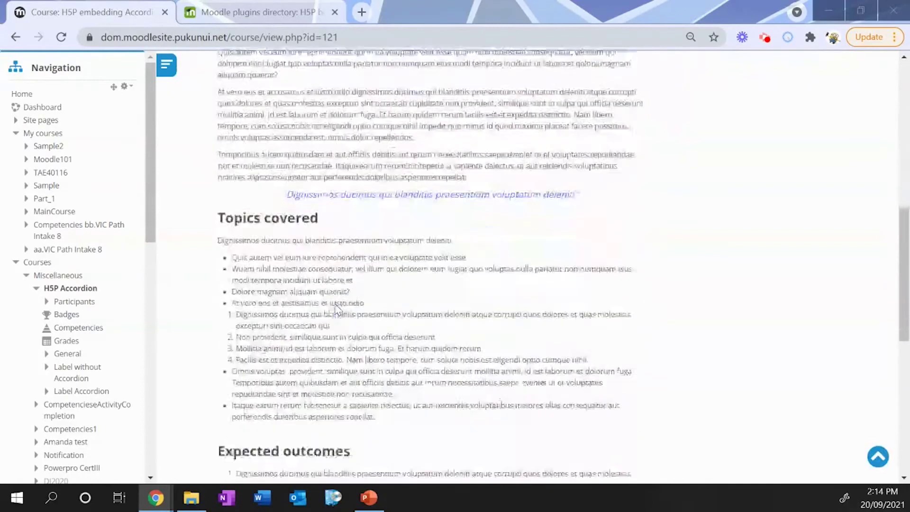
pyautogui.scroll(2, 337, 309)
pyautogui.scroll(-7, 338, 309)
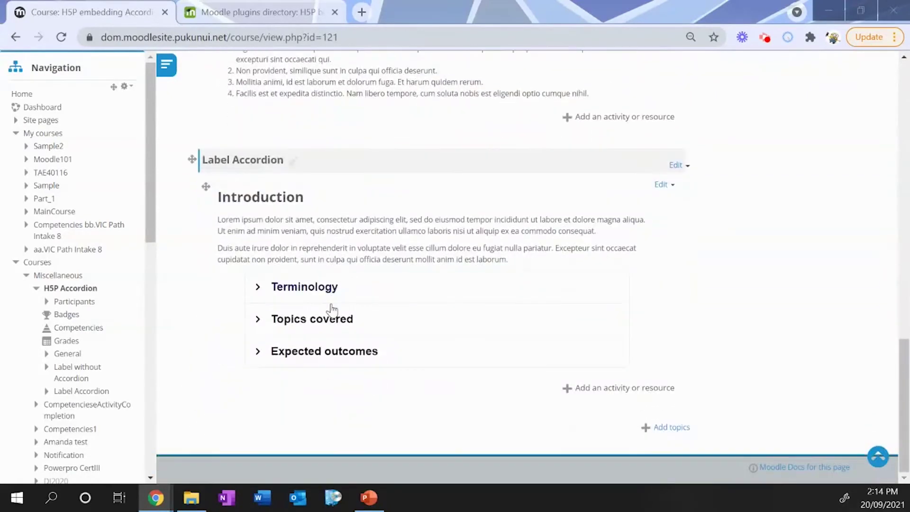
pyautogui.click(257, 351)
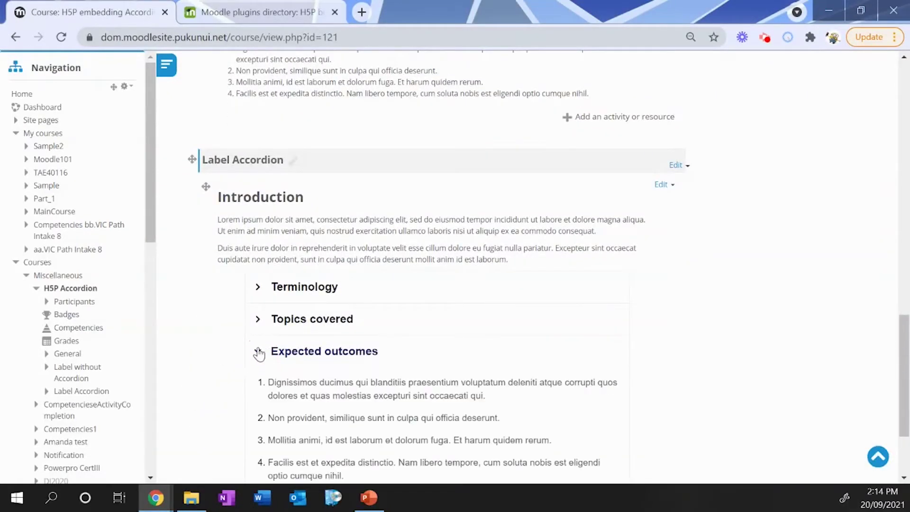
pyautogui.click(257, 320)
pyautogui.click(258, 290)
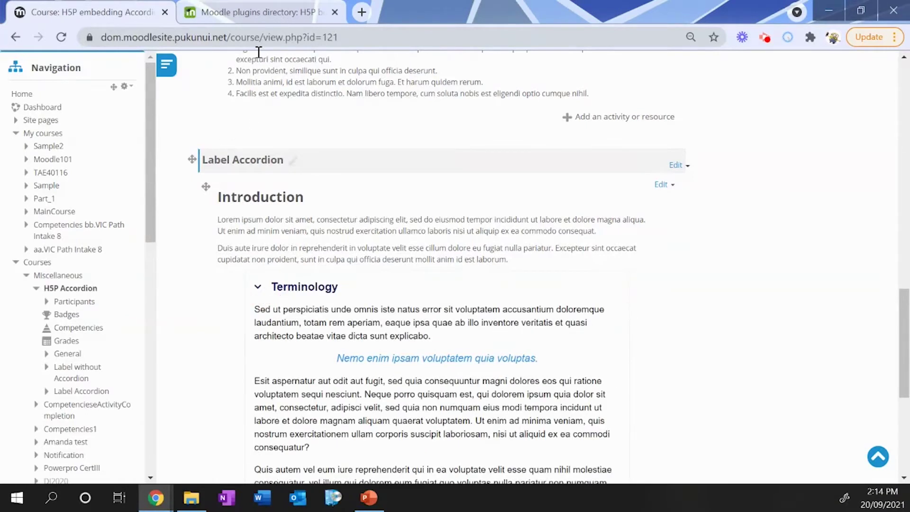
pyautogui.click(272, 17)
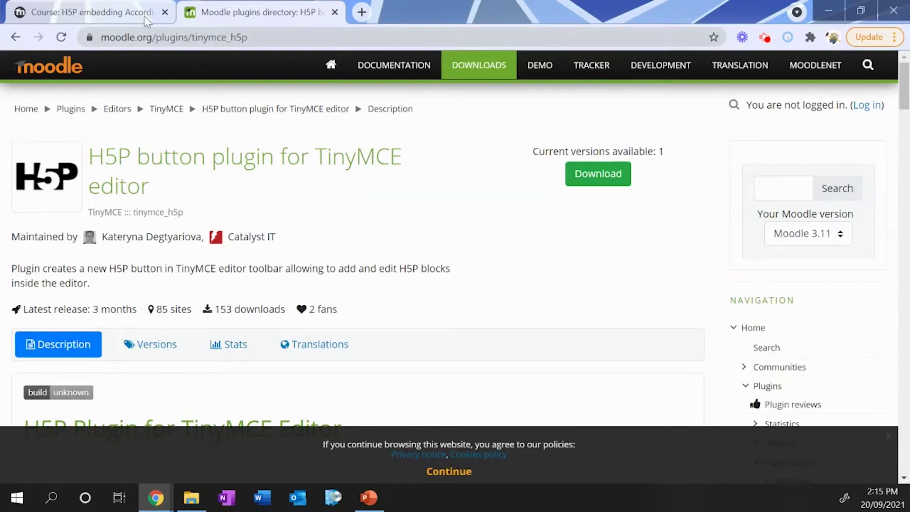
# - Return to the Course: H5P embedding Accordion tab after reading the plugin page
pyautogui.click(127, 14)
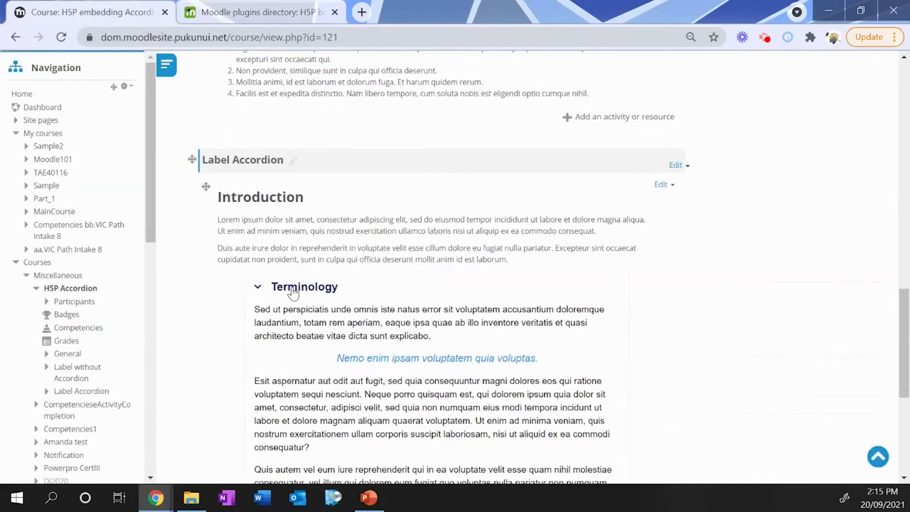
# - Open the Content bank from Site pages and list the available H5P content types
pyautogui.scroll(20, 345, 316)
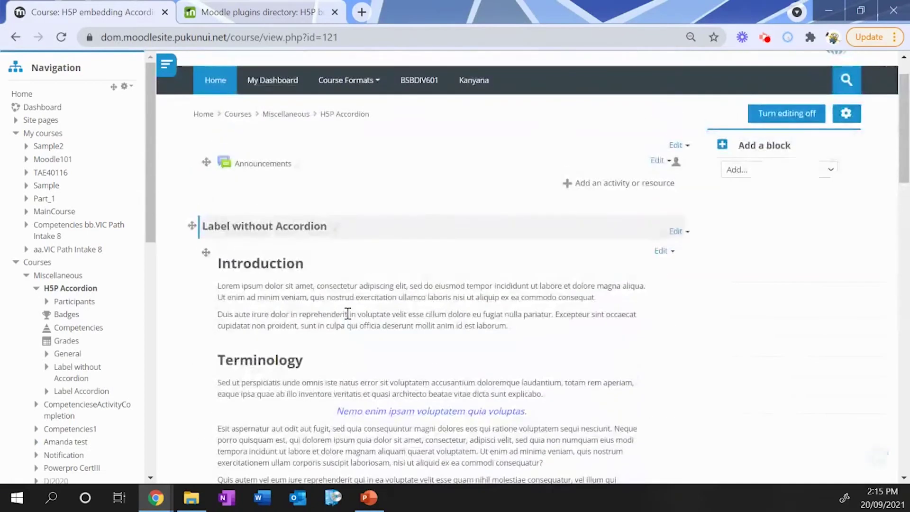
pyautogui.scroll(-1, 347, 314)
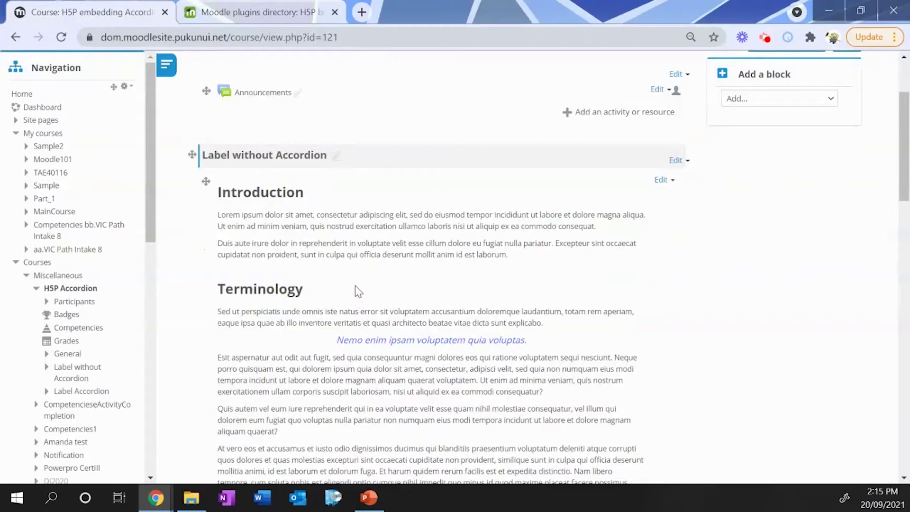
pyautogui.scroll(2, 309, 200)
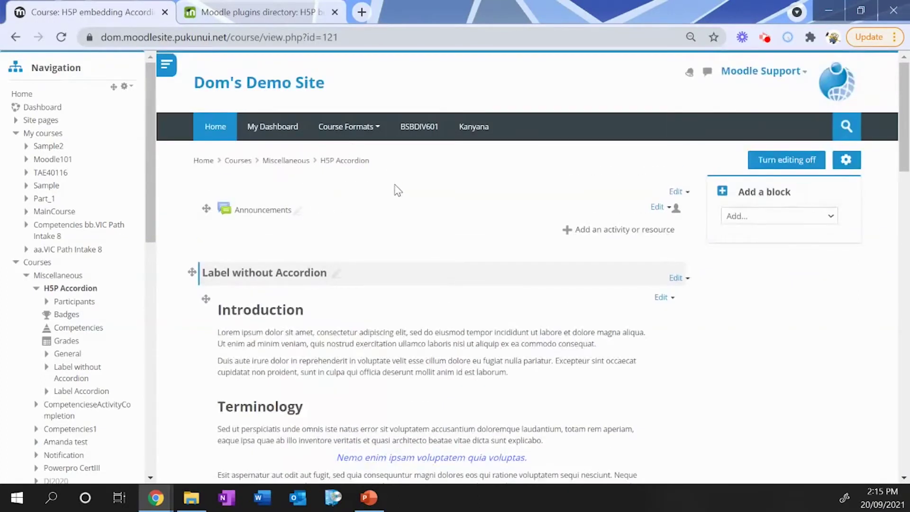
pyautogui.click(14, 122)
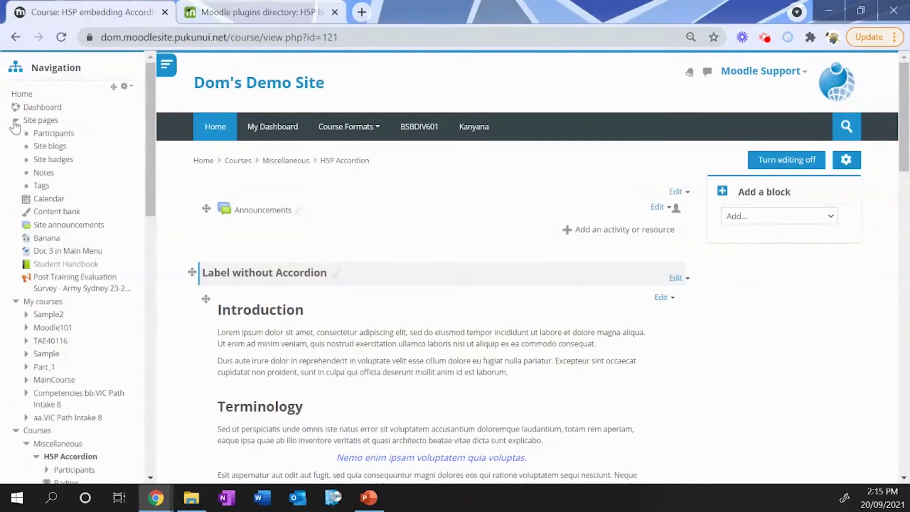
pyautogui.click(42, 212)
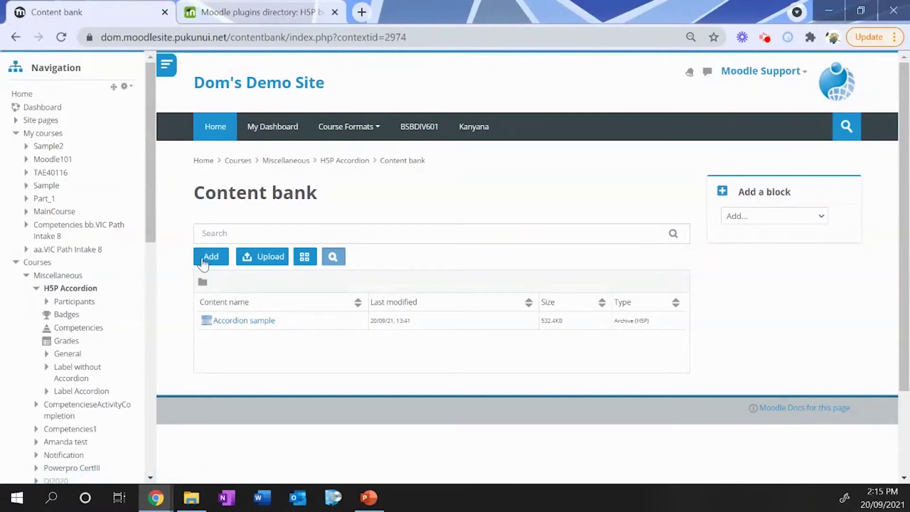
pyautogui.click(204, 258)
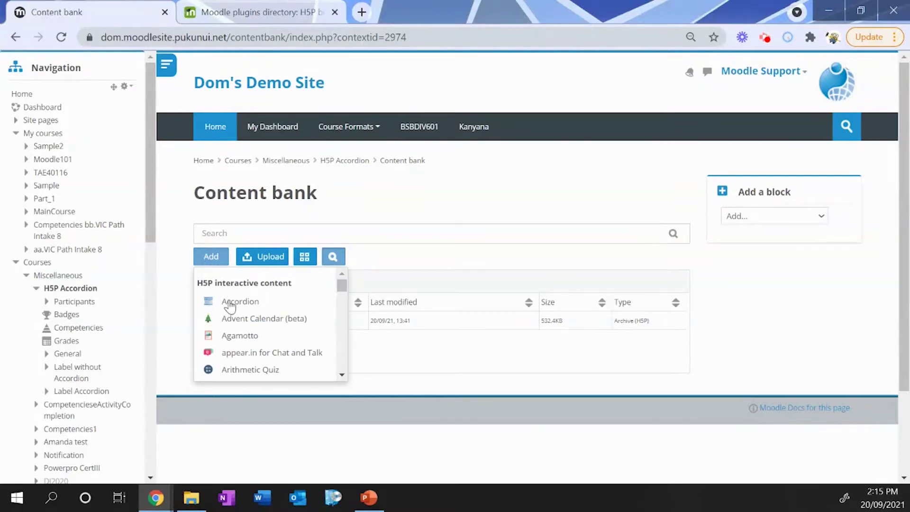
# - Choose Accordion as the new H5P interactive content type
pyautogui.click(232, 308)
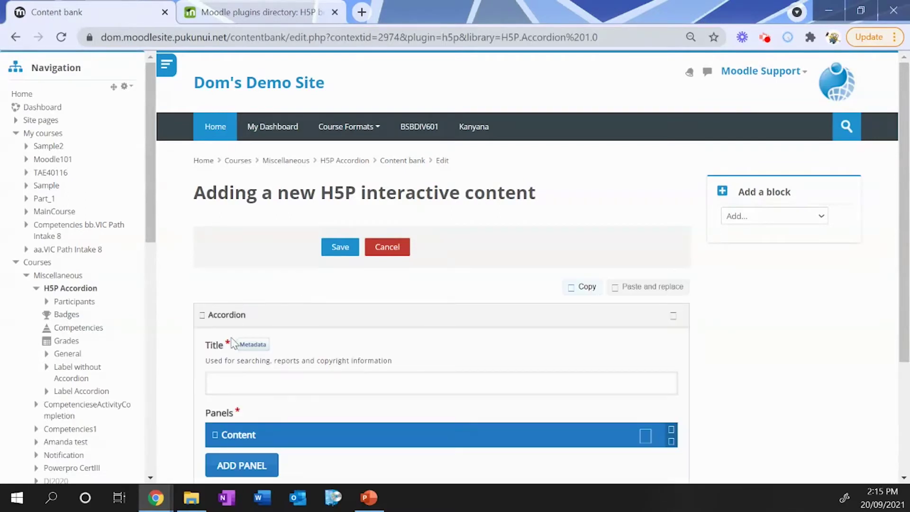
# - Enter 'Adcord' as the accordion's title
pyautogui.click(244, 386)
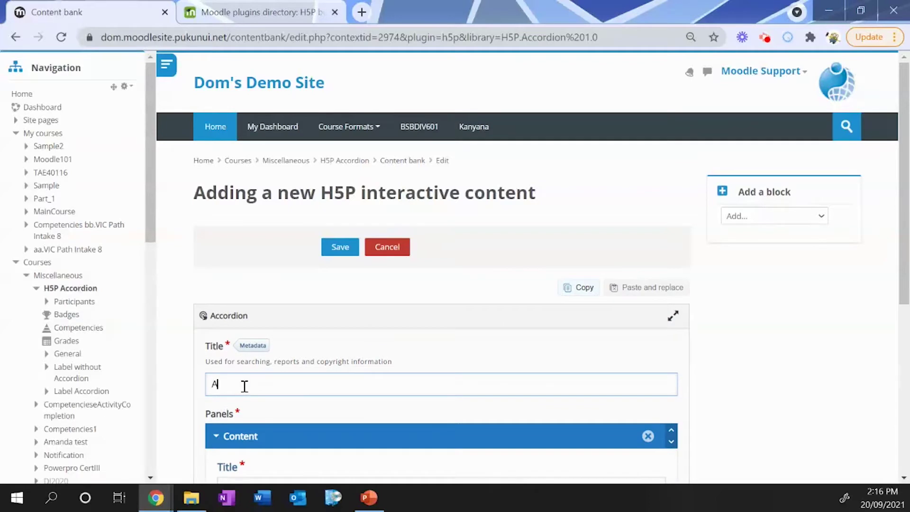
pyautogui.write('Adcordion sample 2')
pyautogui.scroll(-5, 204, 417)
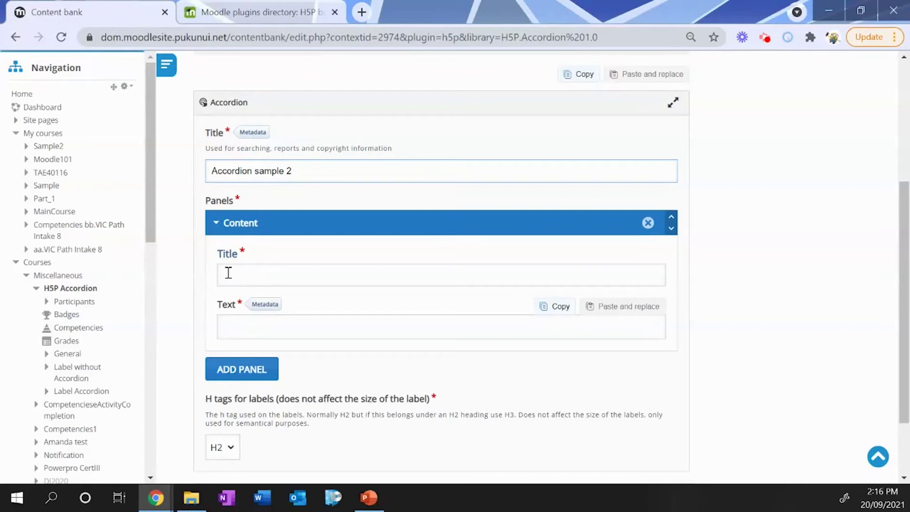
pyautogui.scroll(2, 167, 472)
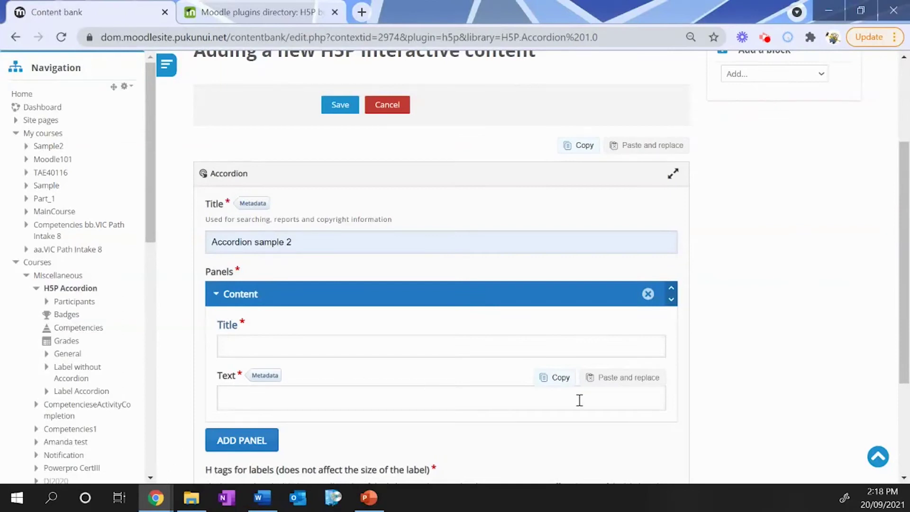
# - Title the first panel 'Introduction' and paste its paragraphs from Word as the text
pyautogui.click(332, 346)
pyautogui.write('Introduction')
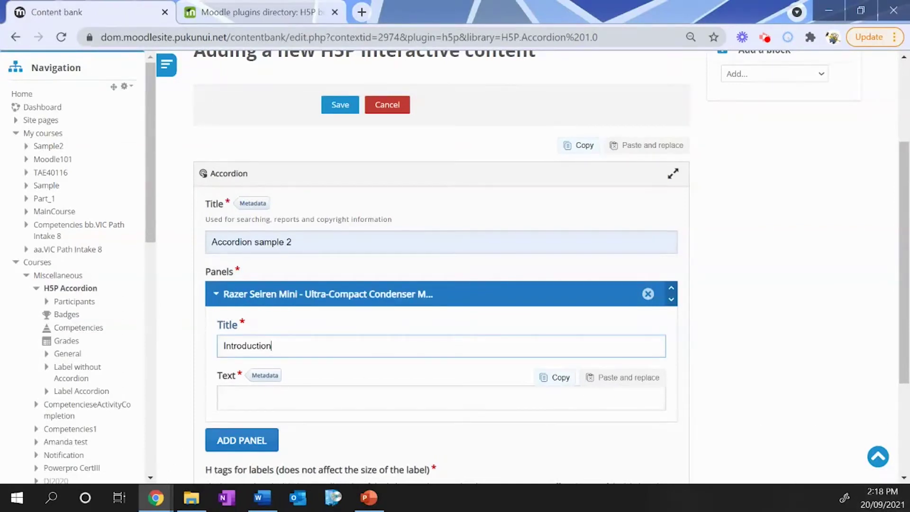
pyautogui.hotkey('alt', 'Tab')
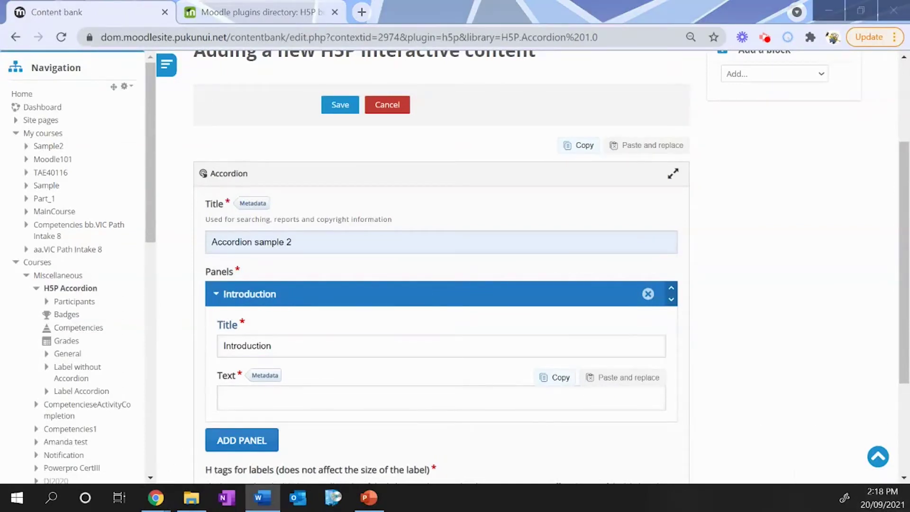
pyautogui.click(246, 398)
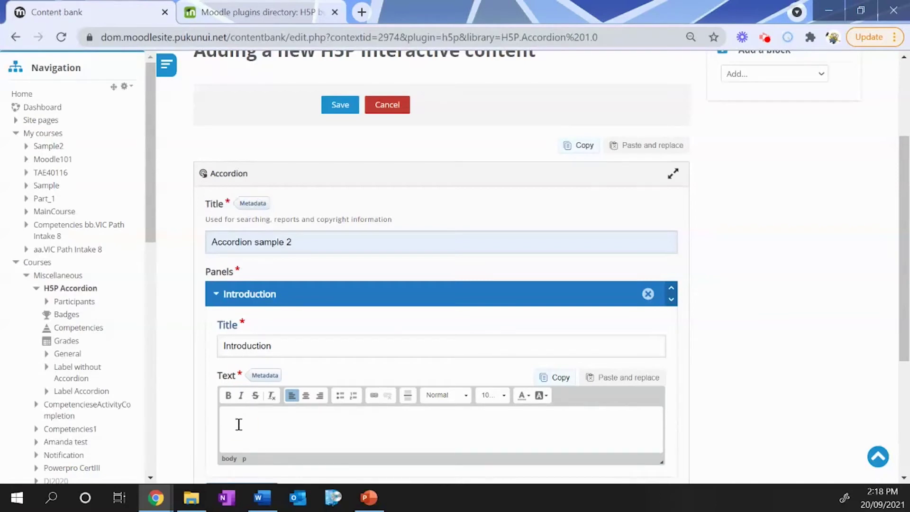
pyautogui.write('Lorem ipsum dolor sit amet, consectetur adipiscing elit, sed do eiusmod tempor incididunt ut labore et dolore magna aliqua. Ut enim ad minim veniam, quis nostrud exercitation ullamco laboris nisi ut aliquip ex ea commodo consequat. Duis aute irure dolor in reprehenderit in voluptate velit esse cillum dolore eu fugiat nulla pariatur. Excepteur sint occaecat cupidatat non proident, sunt in culpa qui officia deserunt mollit anim id est laborum.')
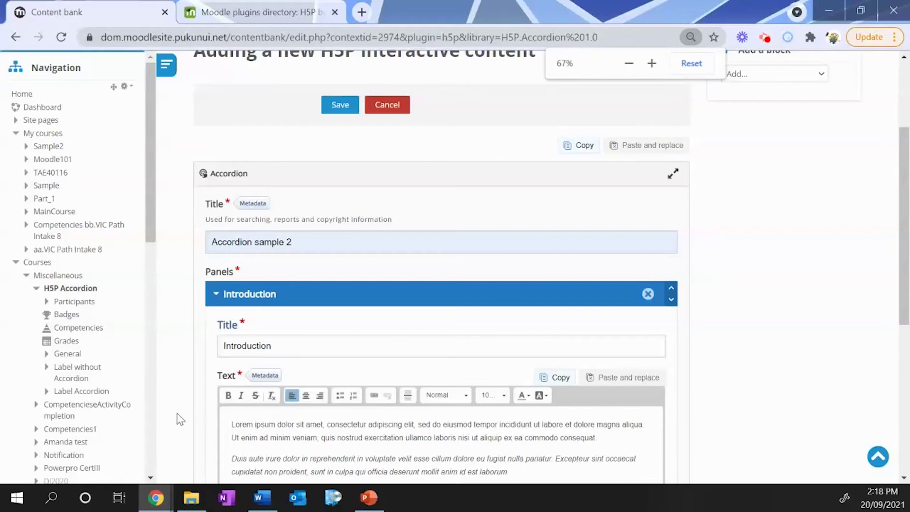
pyautogui.hotkey('ctrl', '-')
pyautogui.scroll(-5, 176, 415)
# - Add a second panel titled 'Terminology' with the formatted Terminology text pasted in
pyautogui.click(194, 318)
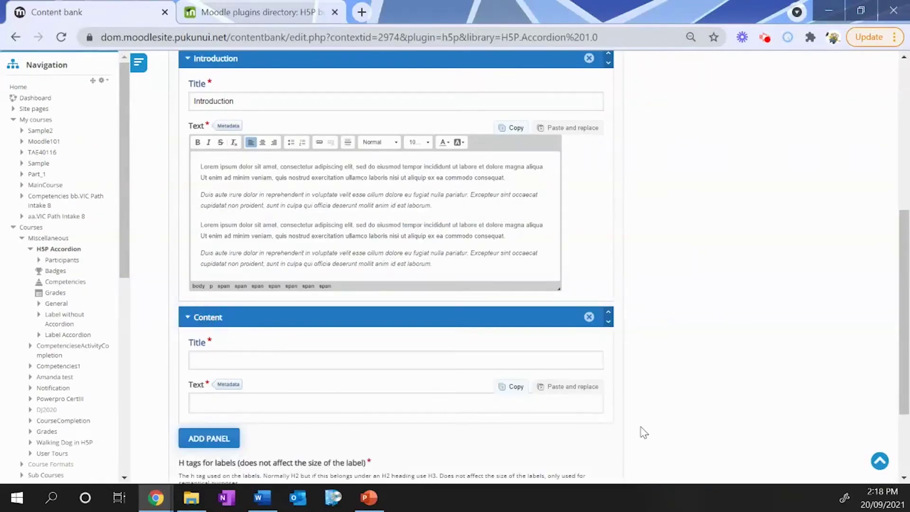
pyautogui.hotkey('alt', 'Tab')
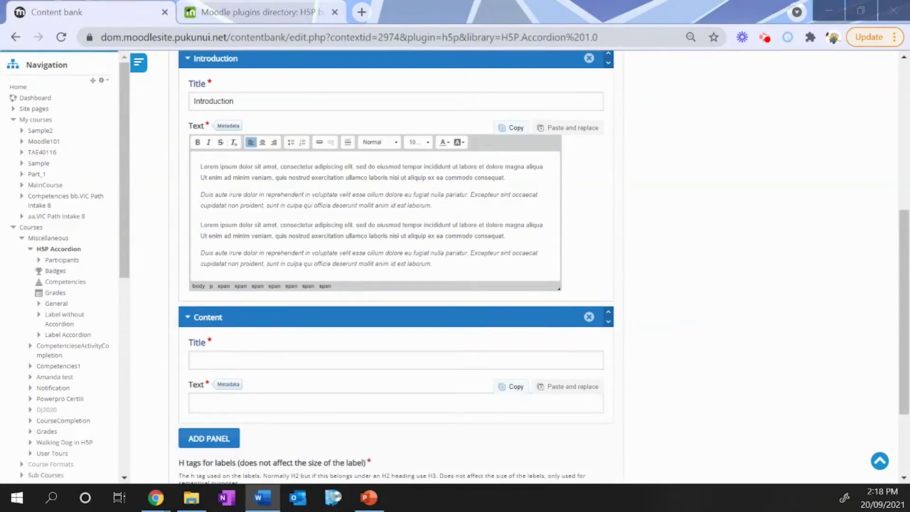
pyautogui.hotkey('alt', 'Tab')
pyautogui.write('Terminology')
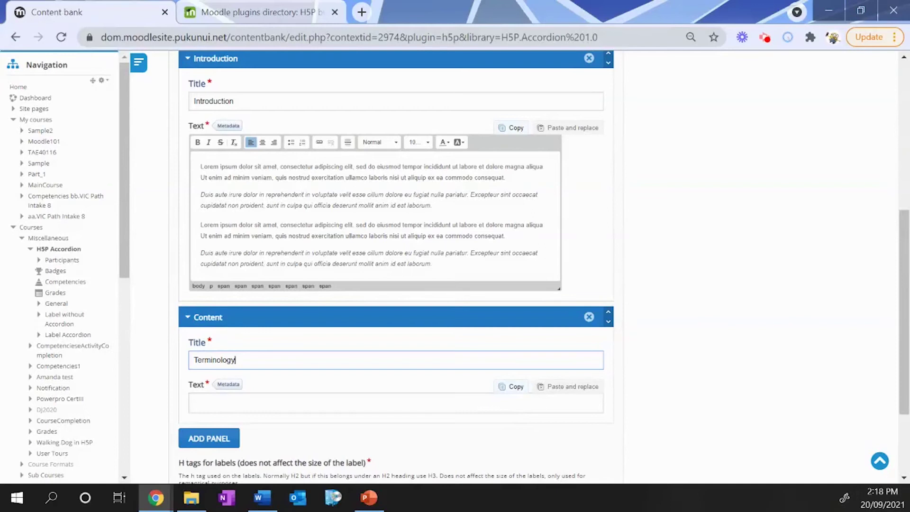
pyautogui.hotkey('alt', 'Tab')
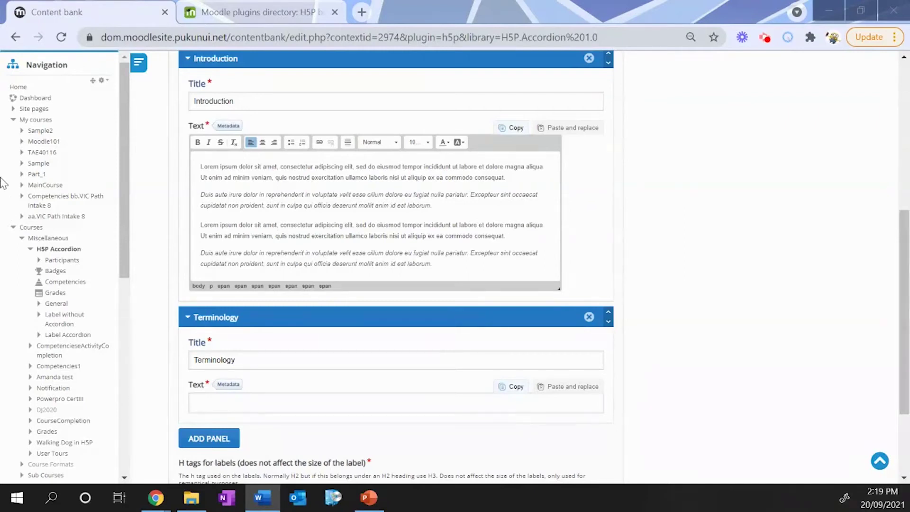
pyautogui.click(195, 399)
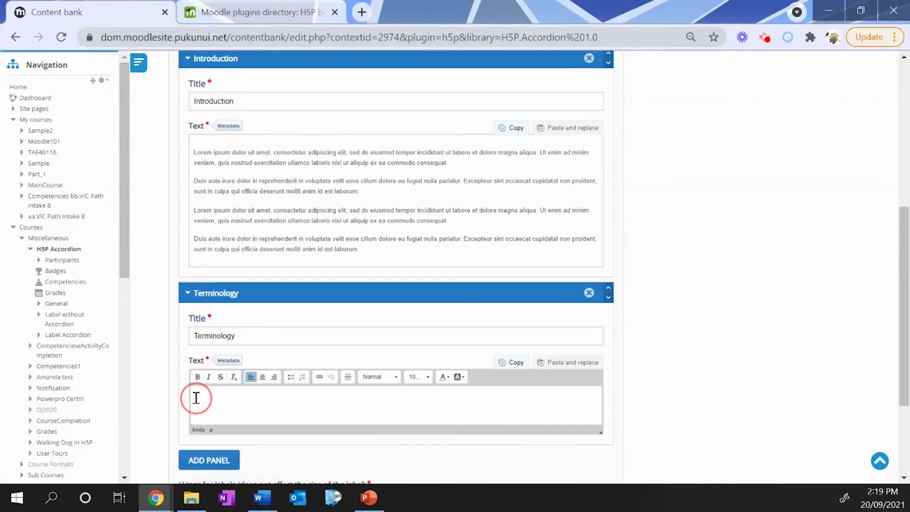
pyautogui.hotkey('ctrl', 'v')
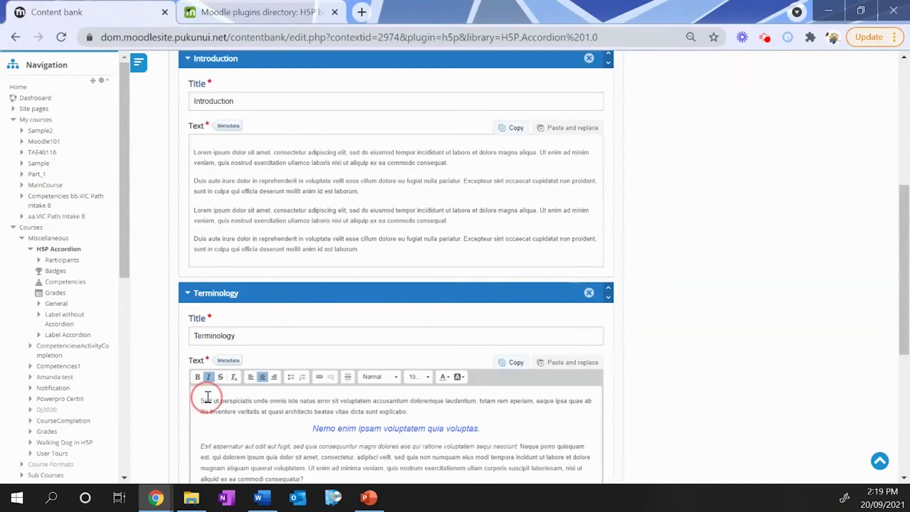
# - Remove the extra empty panel and save the accordion
pyautogui.scroll(-6, 208, 393)
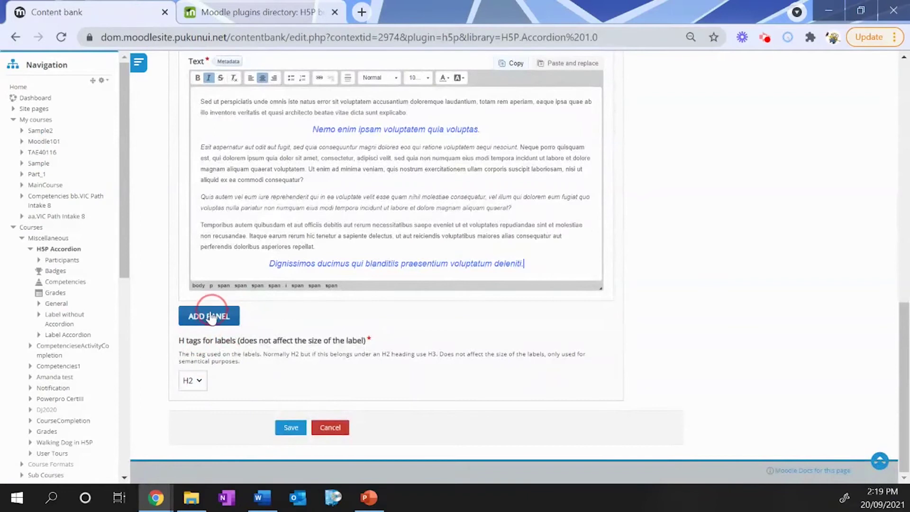
pyautogui.click(210, 317)
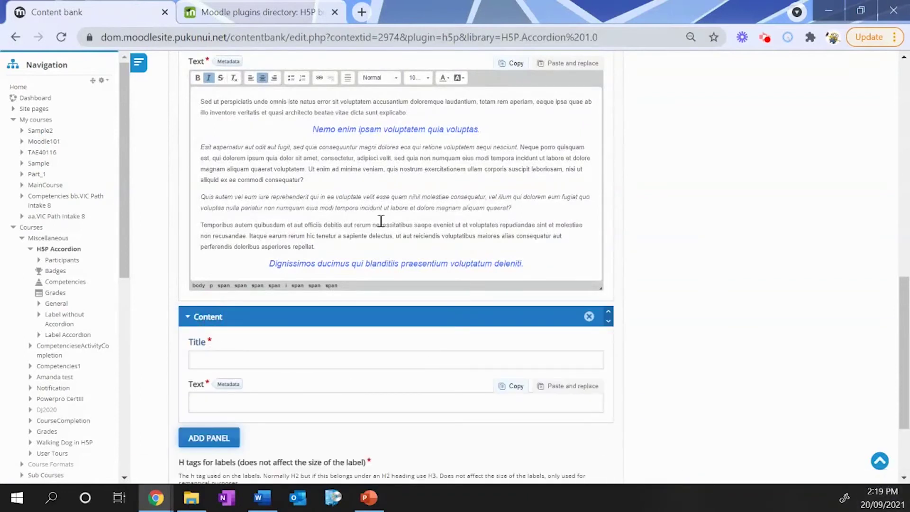
pyautogui.click(589, 316)
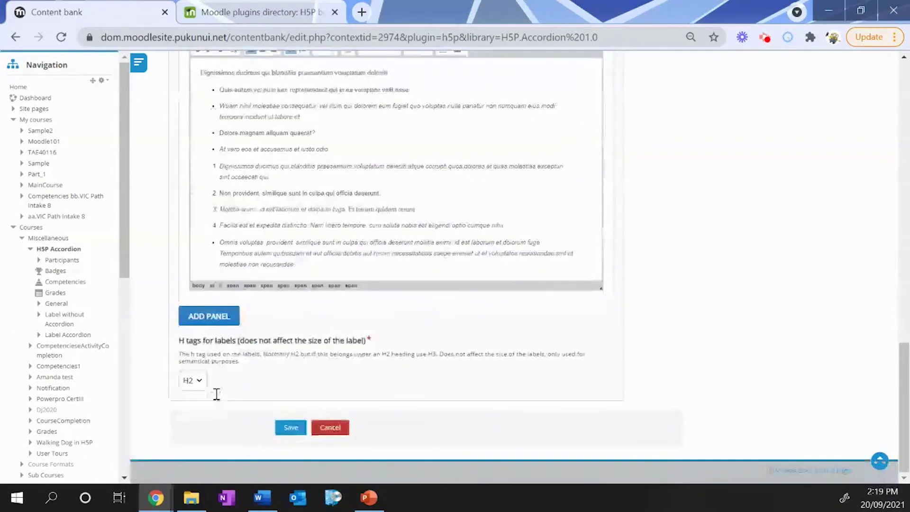
pyautogui.click(286, 432)
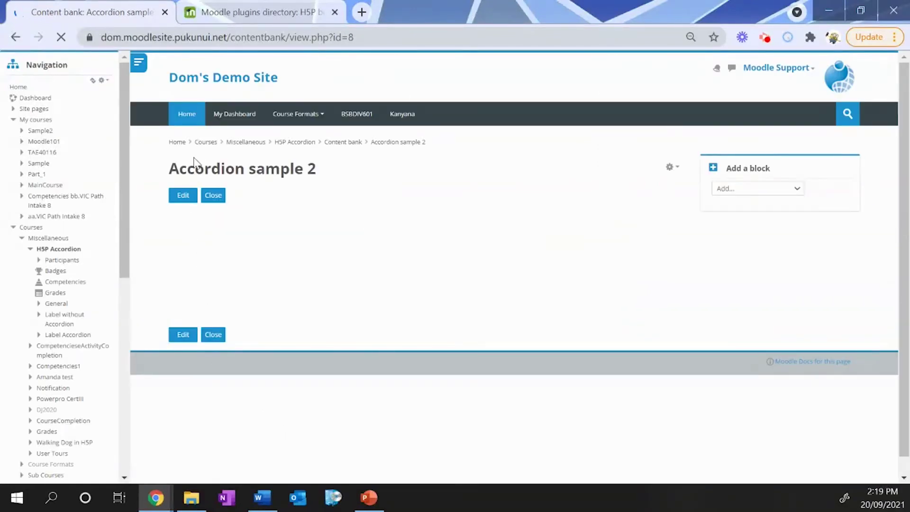
# - Close the Accordion sample 2 preview and follow the H5P Accordion breadcrumb back to the course
pyautogui.click(214, 195)
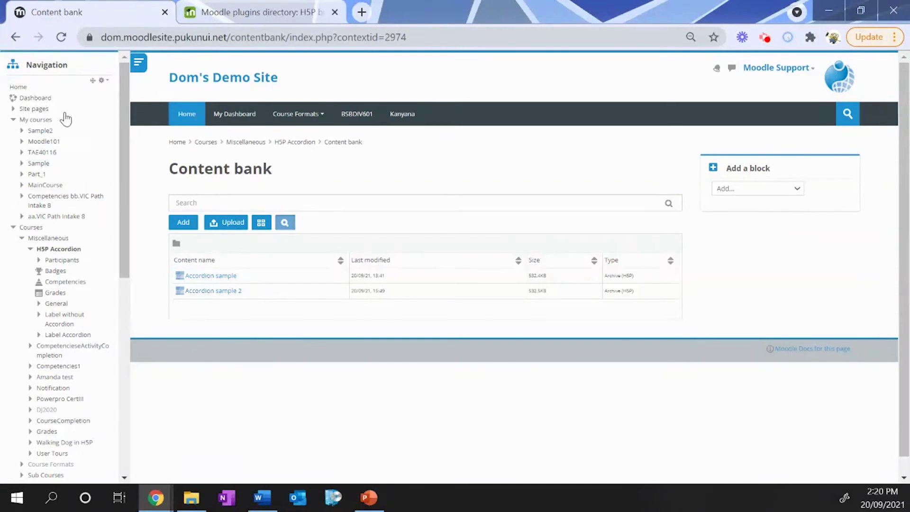
pyautogui.click(295, 143)
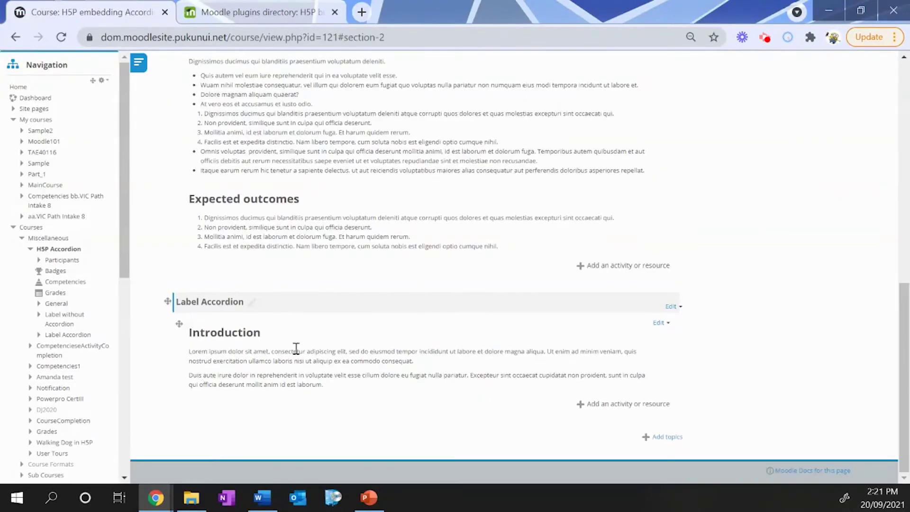
# - Edit the Introduction label's settings and open Insert H5P after its last paragraph
pyautogui.click(660, 324)
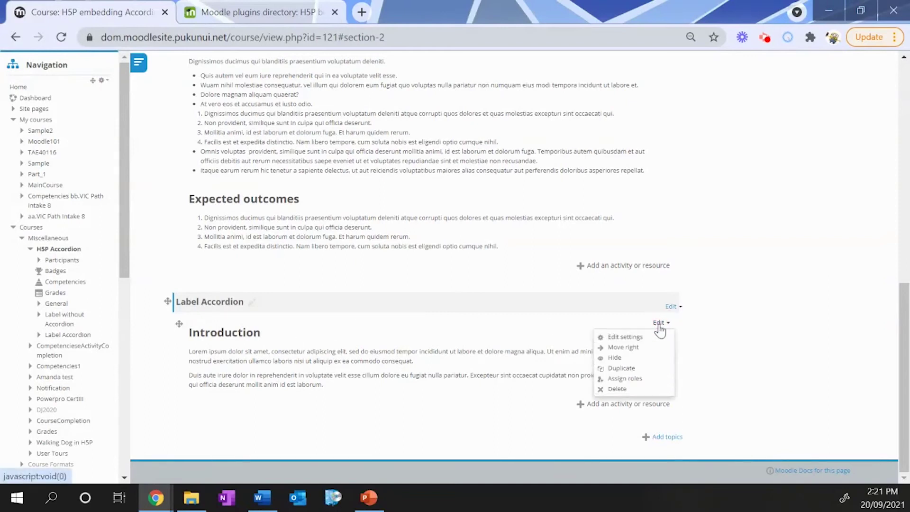
pyautogui.click(623, 337)
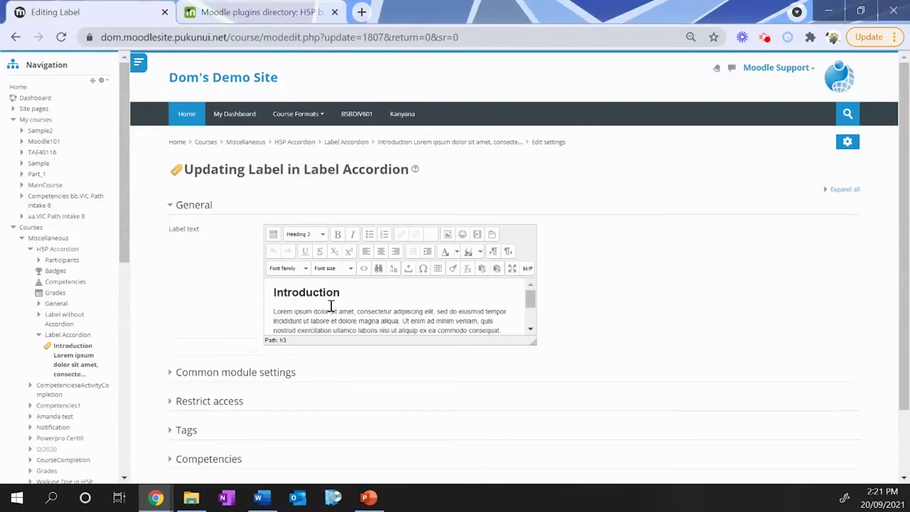
pyautogui.scroll(-3, 331, 306)
pyautogui.click(274, 324)
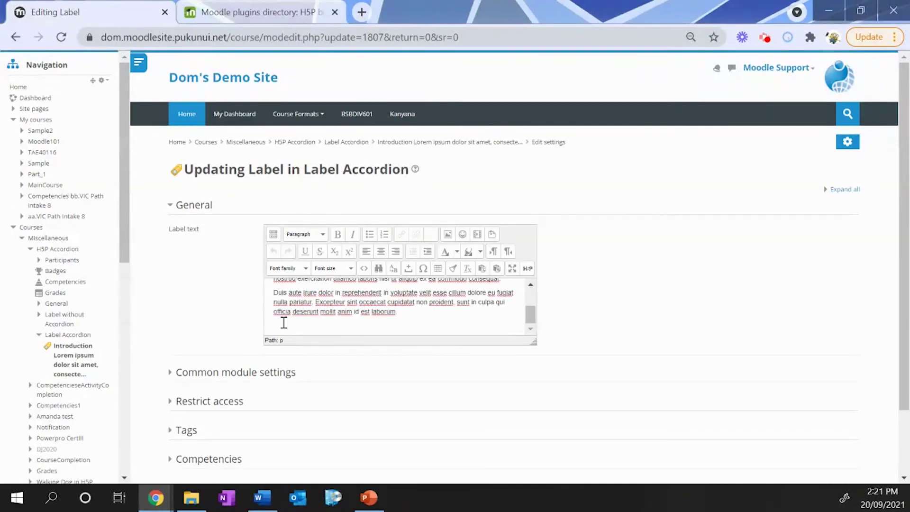
pyautogui.click(528, 268)
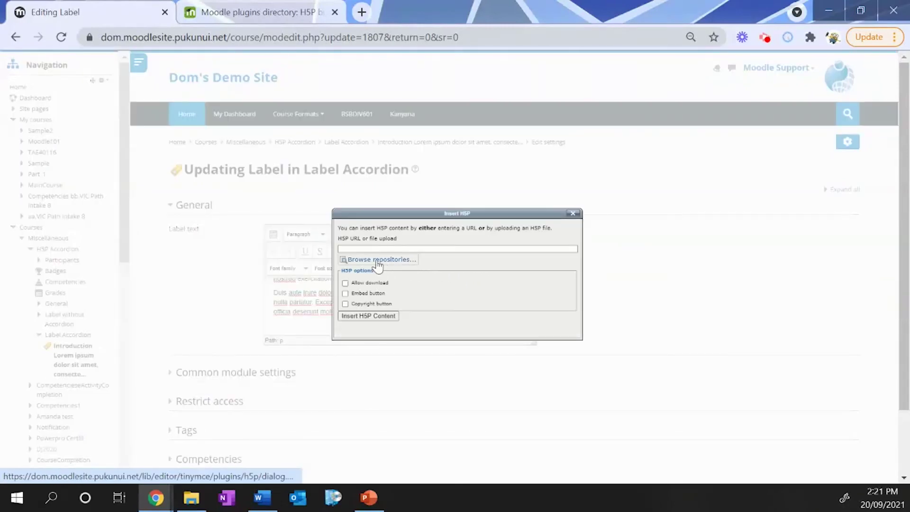
# - Pick Accordion sample 2 from the Content bank repository, insert it, and save the label
pyautogui.click(367, 263)
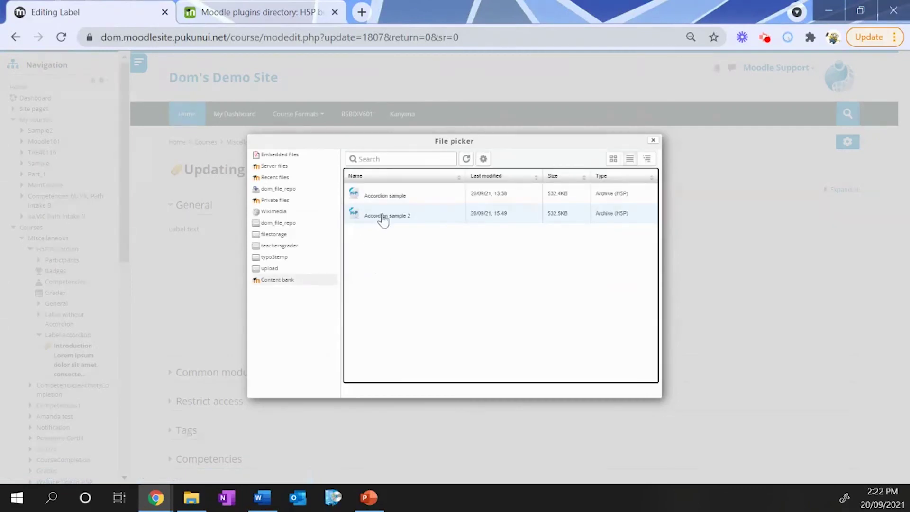
pyautogui.click(389, 220)
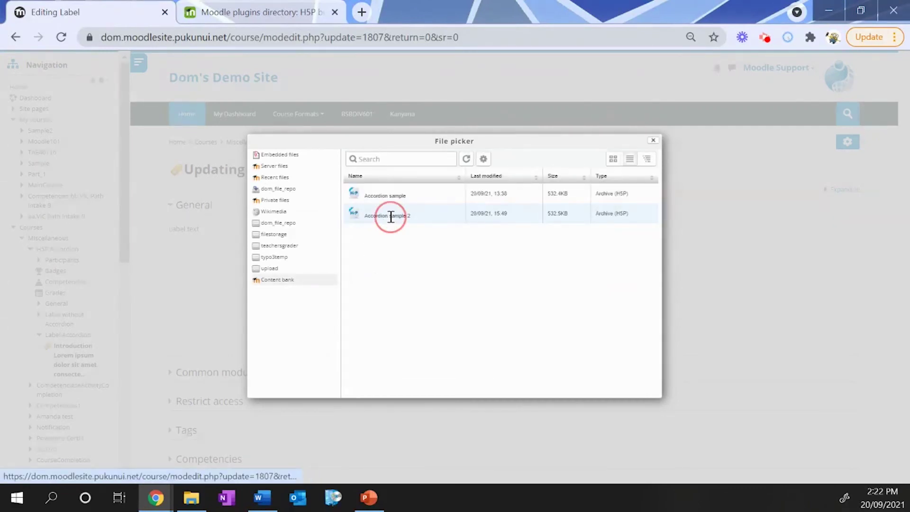
pyautogui.click(501, 278)
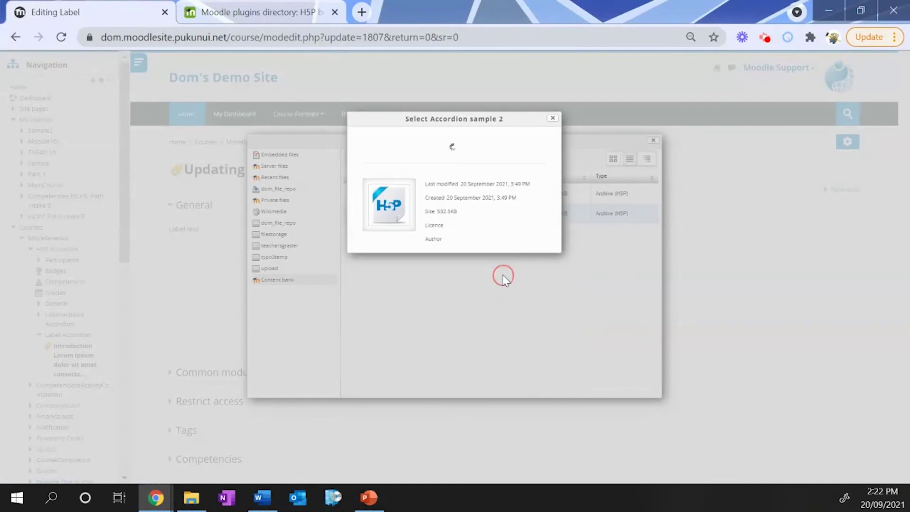
pyautogui.click(385, 316)
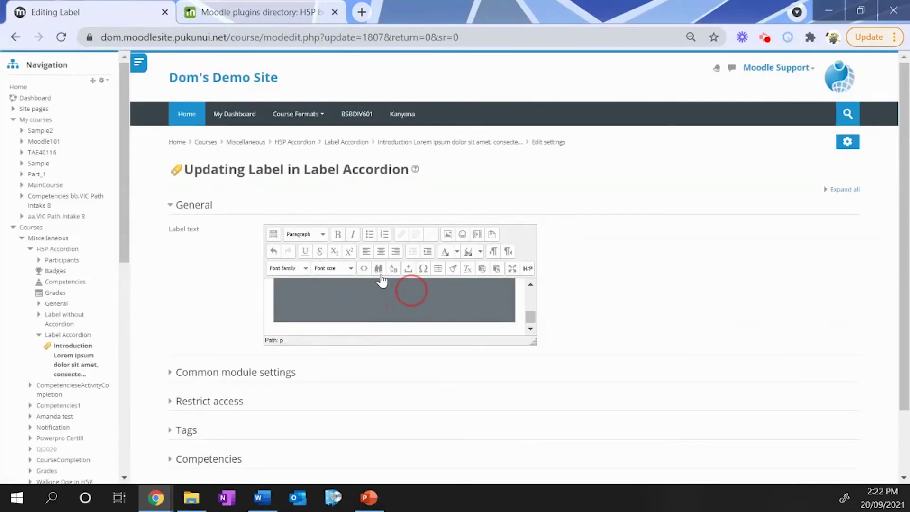
pyautogui.scroll(-3, 303, 356)
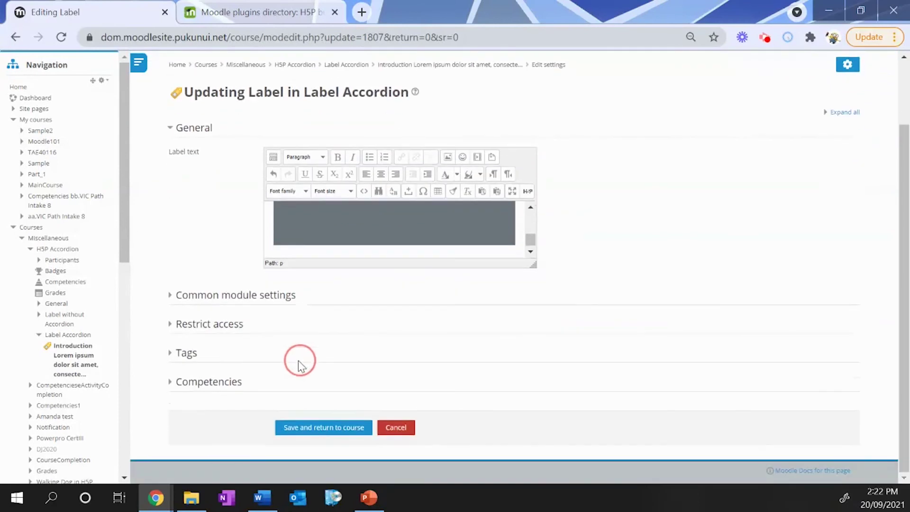
pyautogui.click(327, 432)
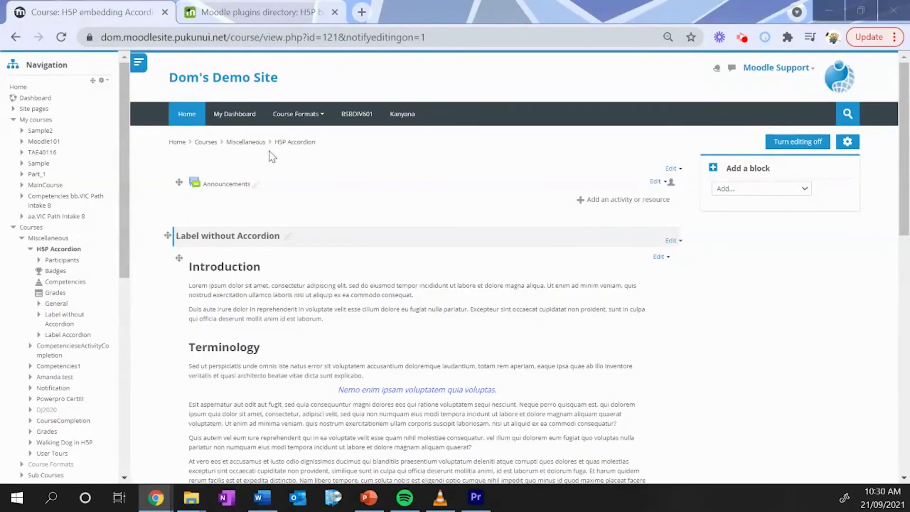
# - Expand the embedded accordion's Introduction, Terminology and Topics covered panels in turn
pyautogui.scroll(-3, 295, 161)
pyautogui.scroll(-2, 296, 164)
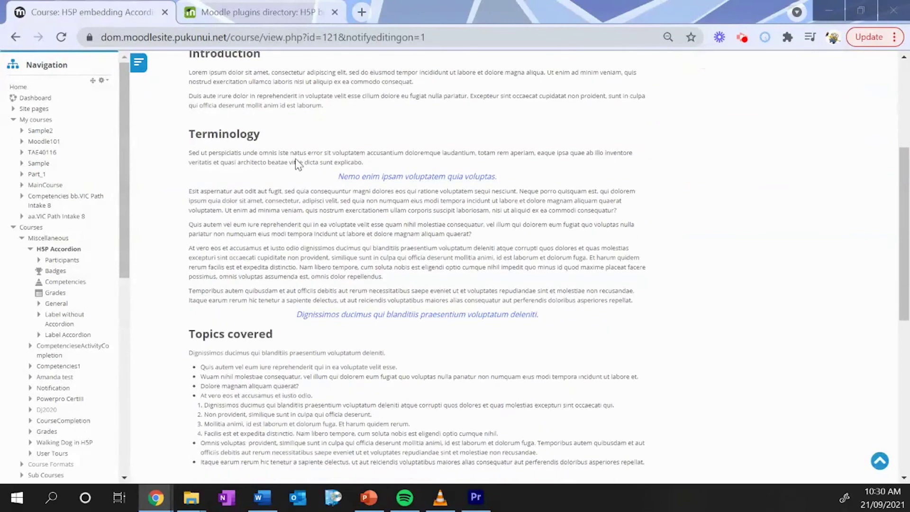
pyautogui.scroll(-8, 296, 164)
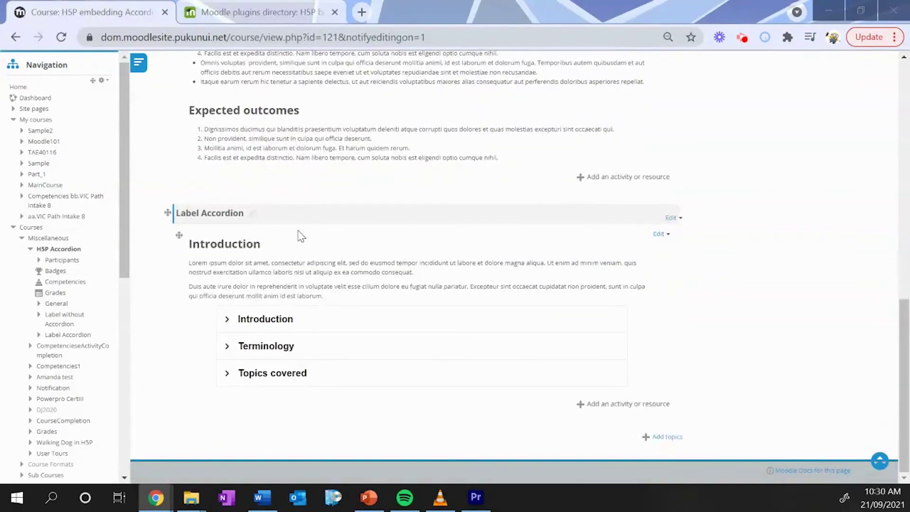
pyautogui.click(227, 322)
pyautogui.scroll(-3, 226, 339)
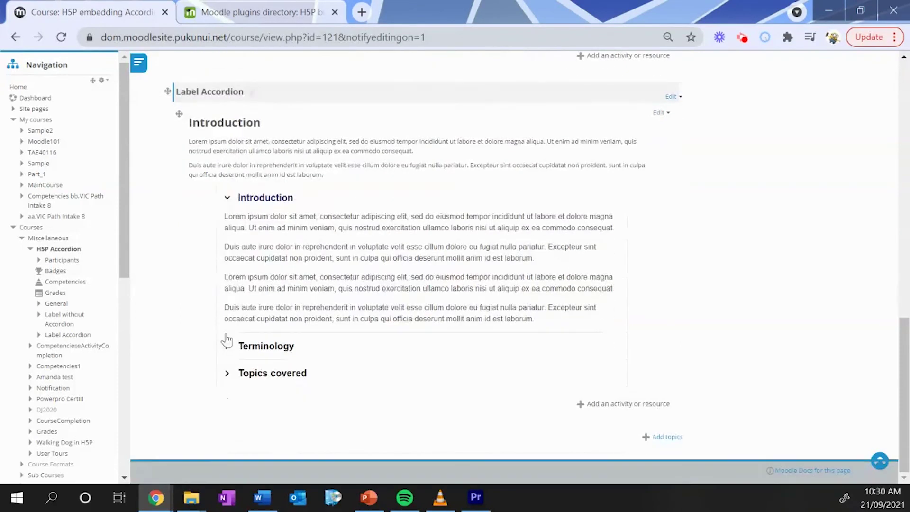
pyautogui.click(226, 345)
pyautogui.scroll(-2, 226, 374)
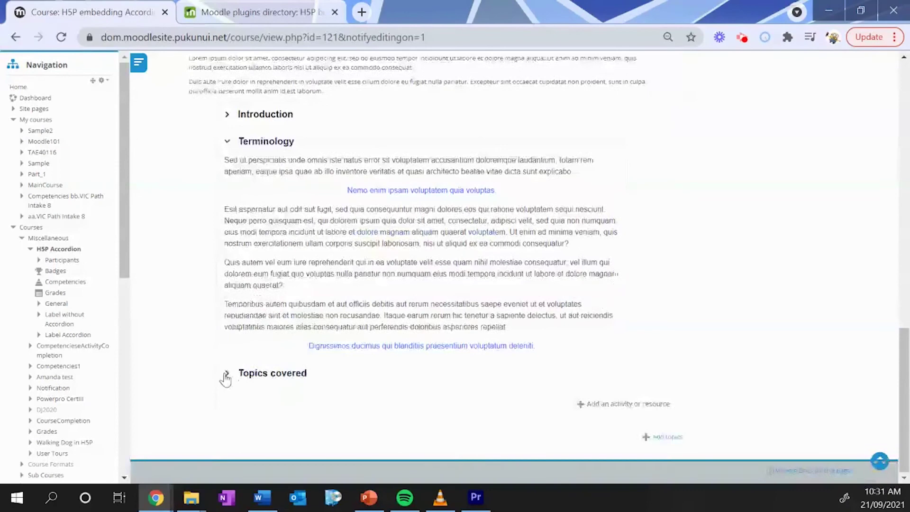
pyautogui.click(226, 375)
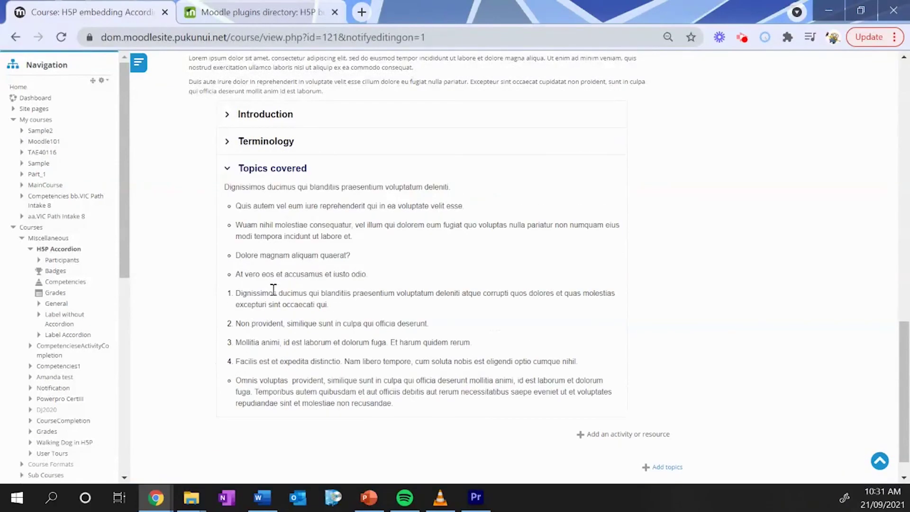